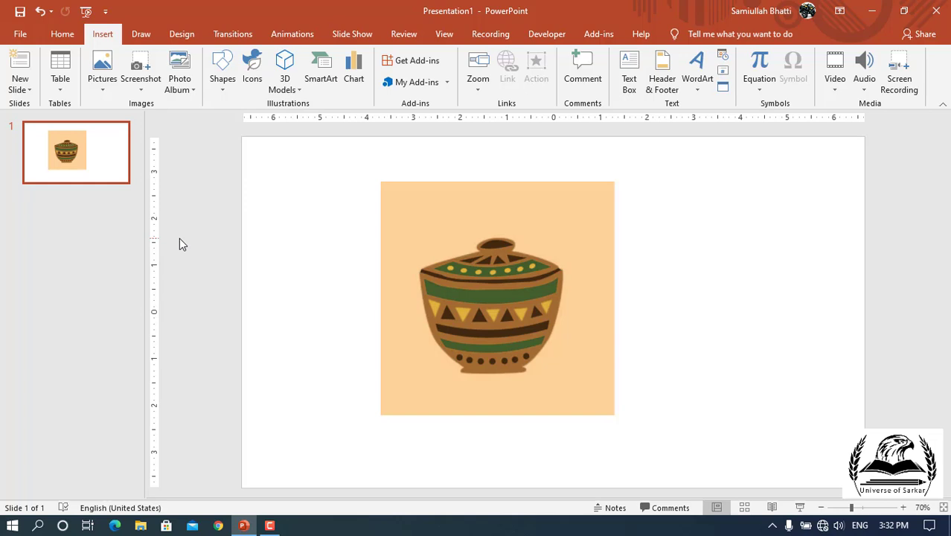
Browse the picture insertion and screenshot options, cancelling a screen clipping.
left_click(104, 88)
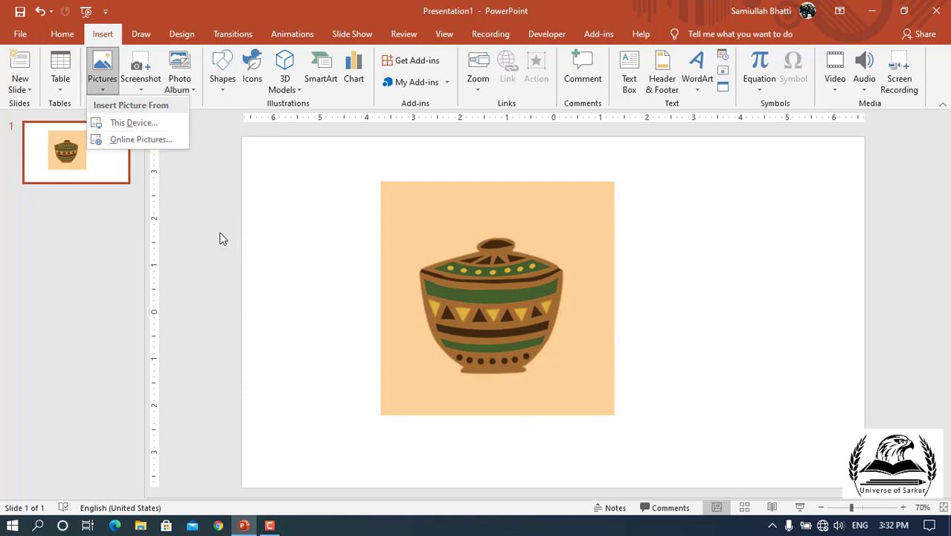
left_click(211, 233)
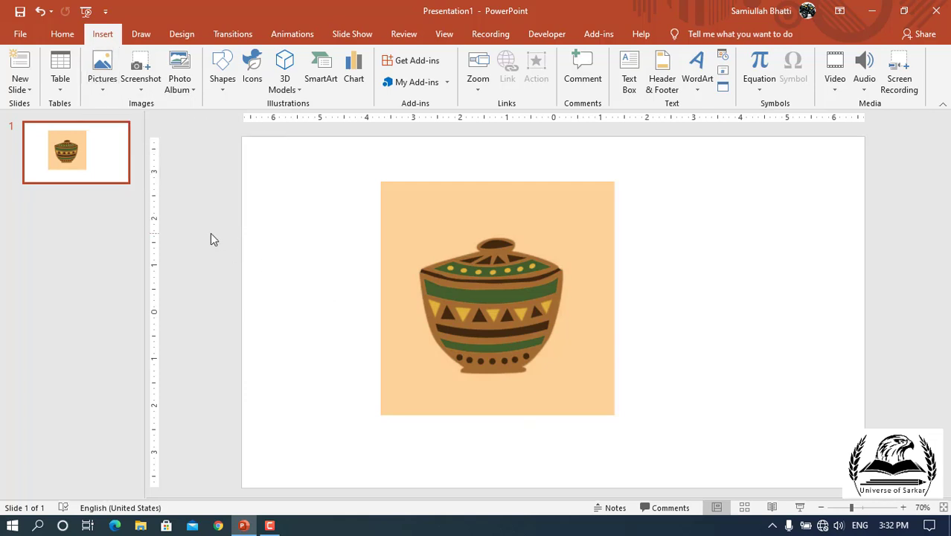
left_click(141, 90)
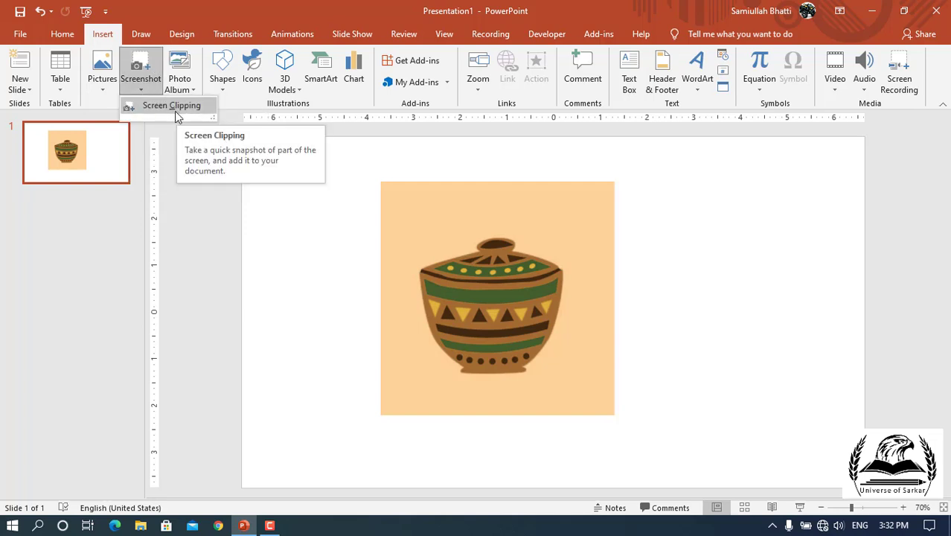
left_click(174, 110)
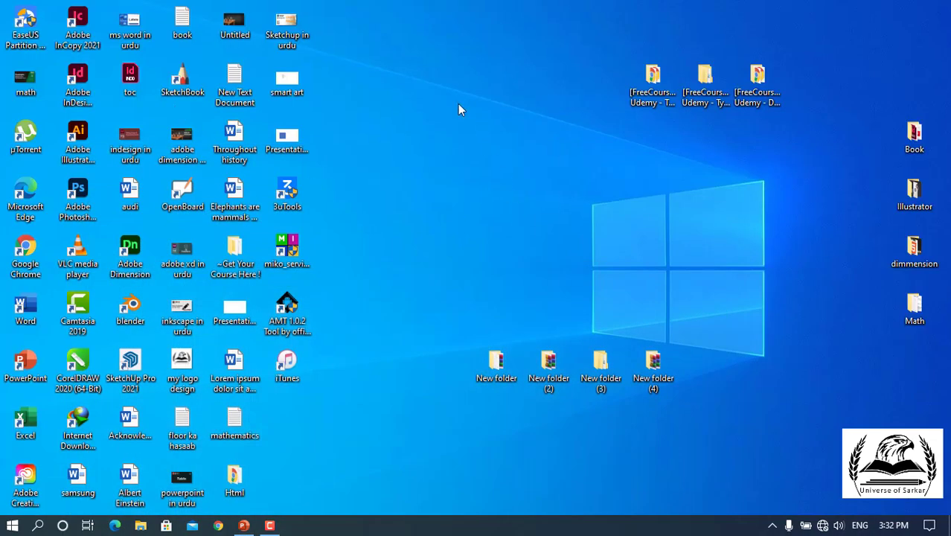
key("Escape")
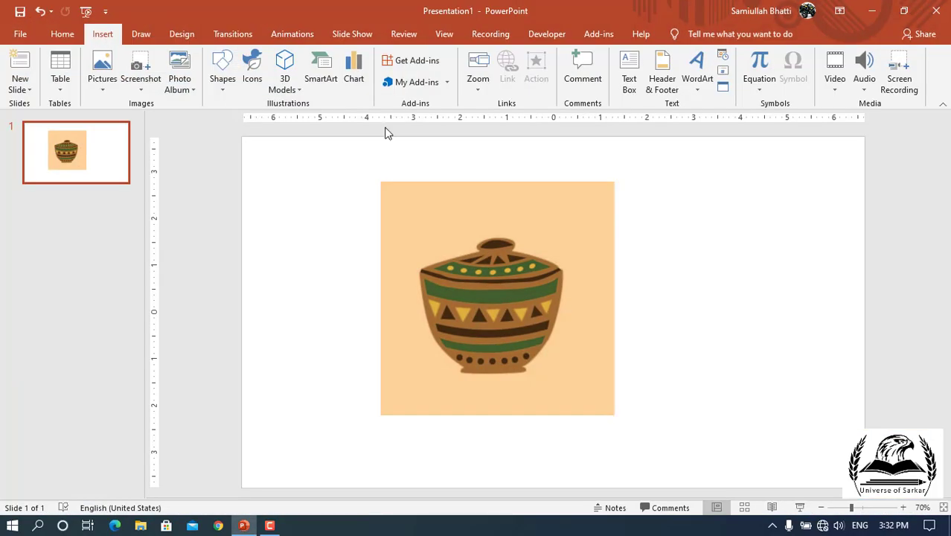
Clip a region of the desktop onto the slide, then delete it.
left_click(141, 78)
left_click(166, 110)
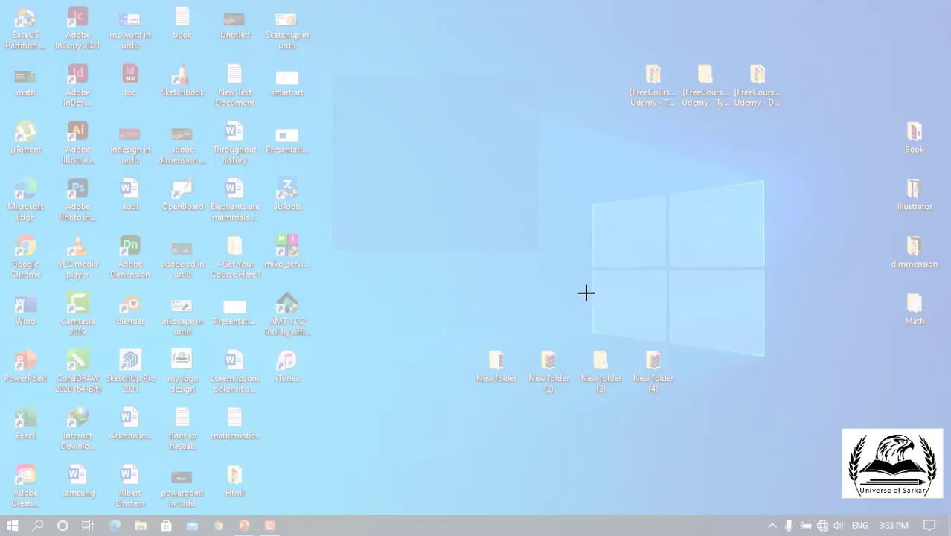
left_click_drag(369, 111, 664, 360)
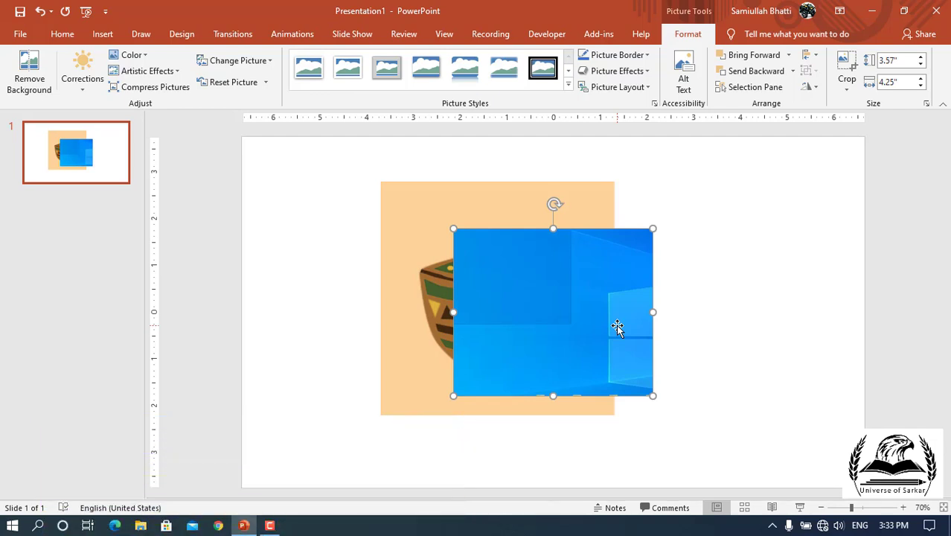
key("Delete")
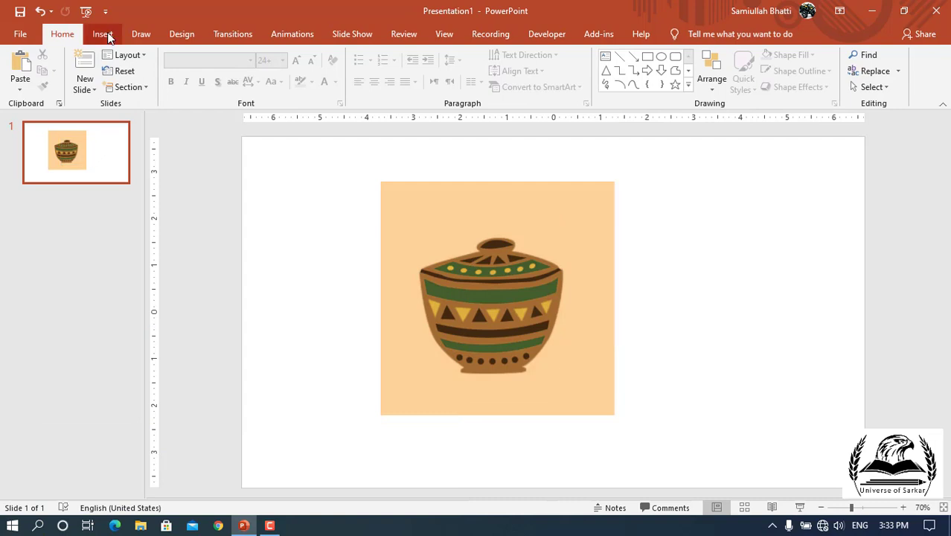
Nudge the pot picture slightly right and down and show the Picture Tools Format tab.
left_click(104, 35)
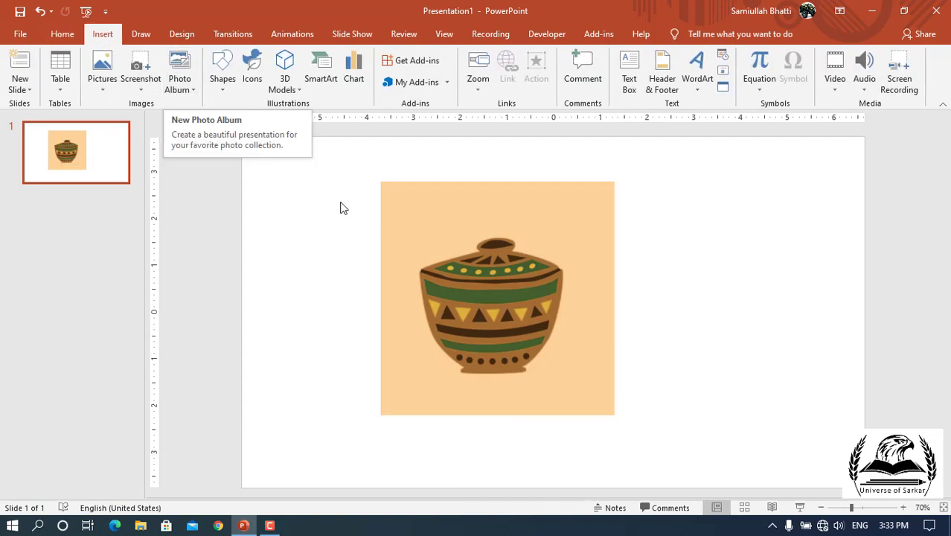
left_click(500, 295)
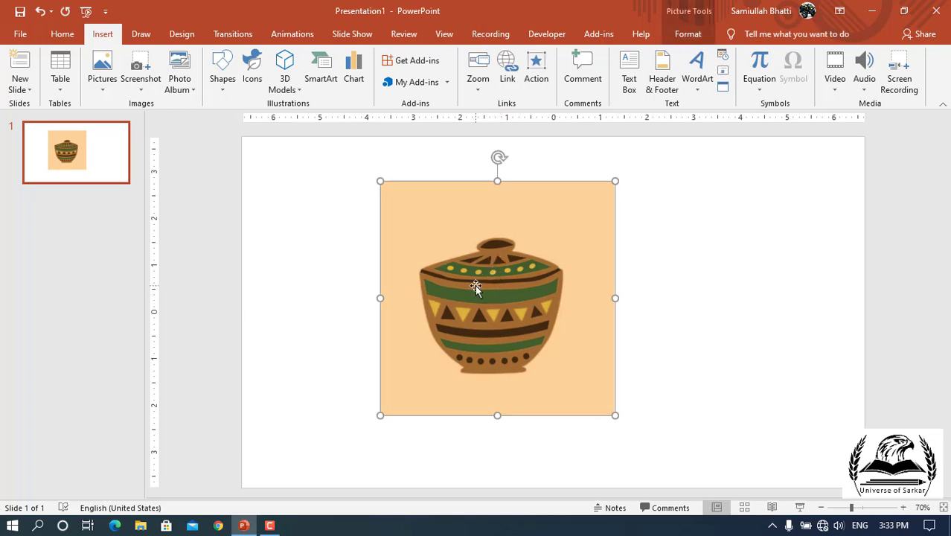
left_click_drag(455, 291, 476, 305)
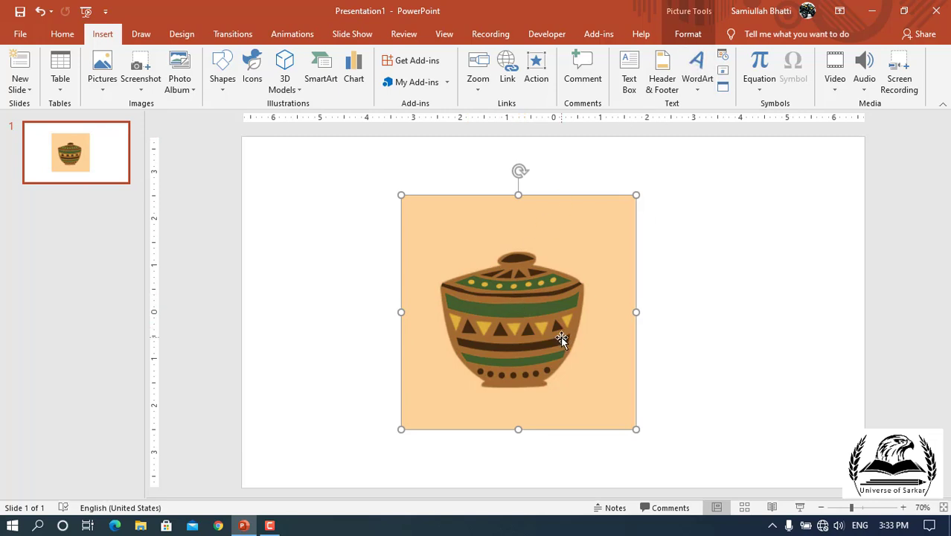
left_click(687, 33)
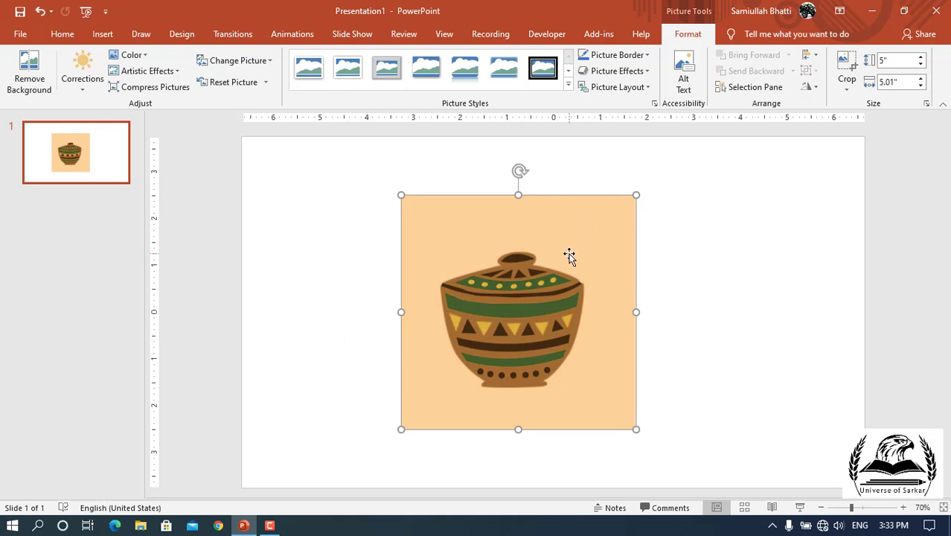
left_click(30, 72)
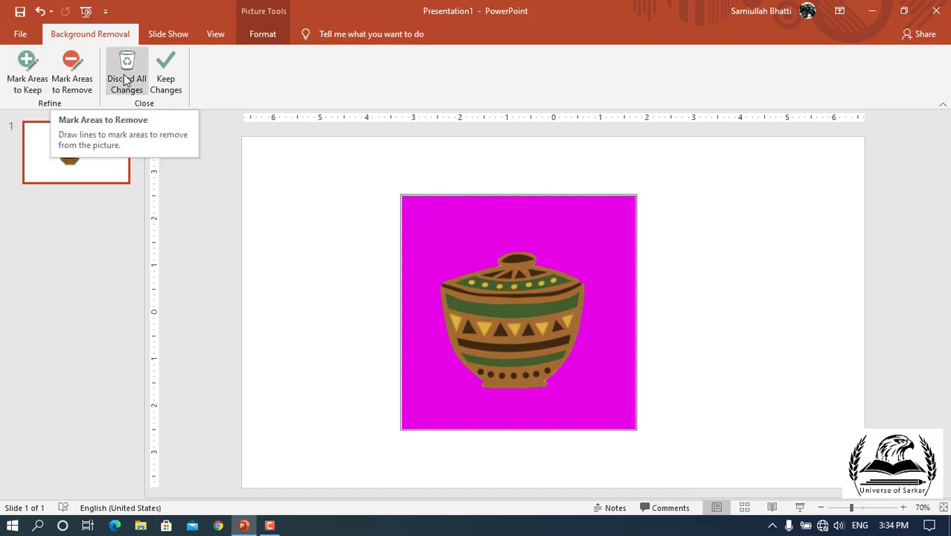
left_click(168, 78)
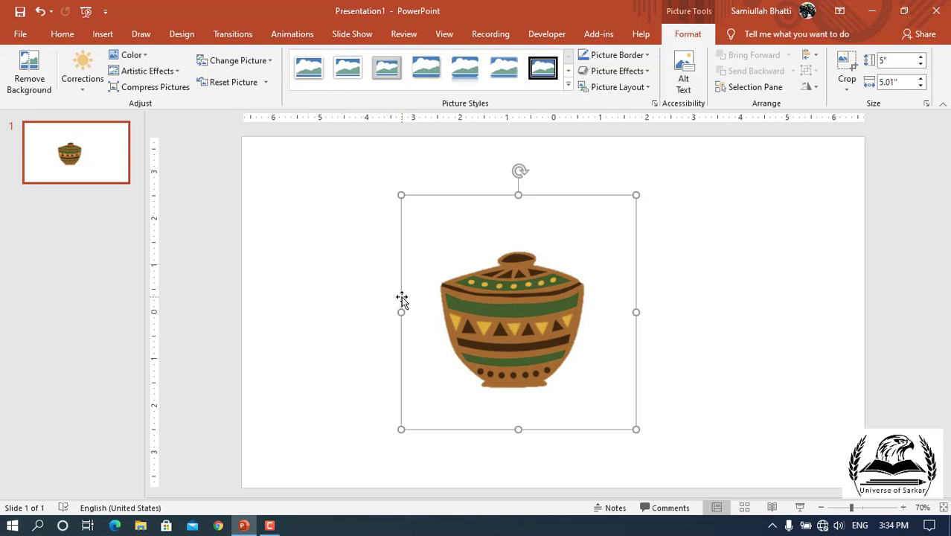
key("ctrl+z")
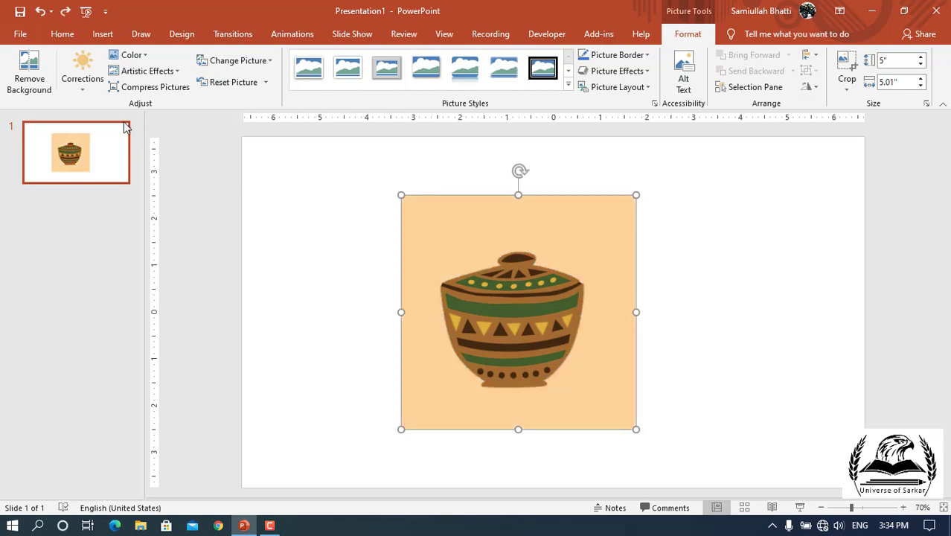
From Corrections, open Picture Corrections Options showing sharpness, brightness and contrast at 0%.
left_click(81, 93)
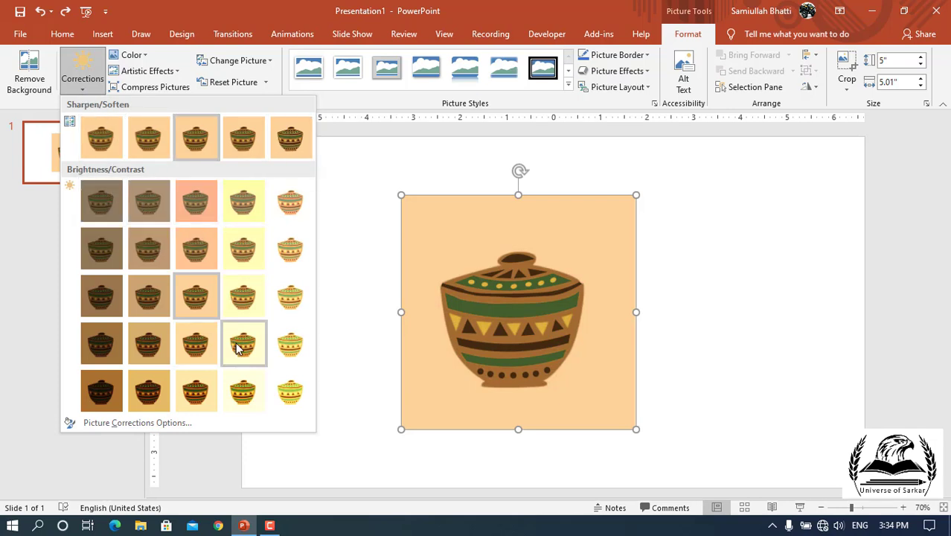
left_click(86, 425)
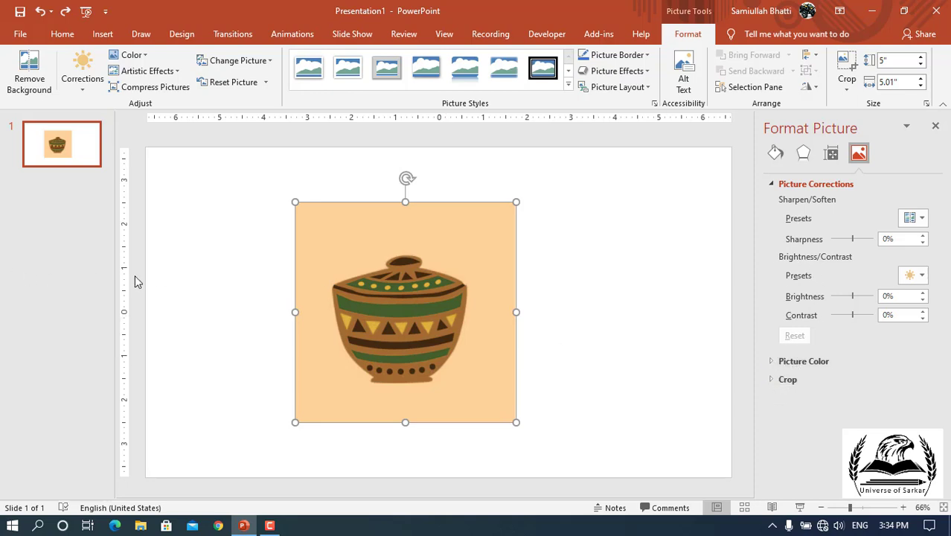
Look through the Color options and show Artistic Effects Options in the side pane.
left_click(131, 56)
left_click(142, 55)
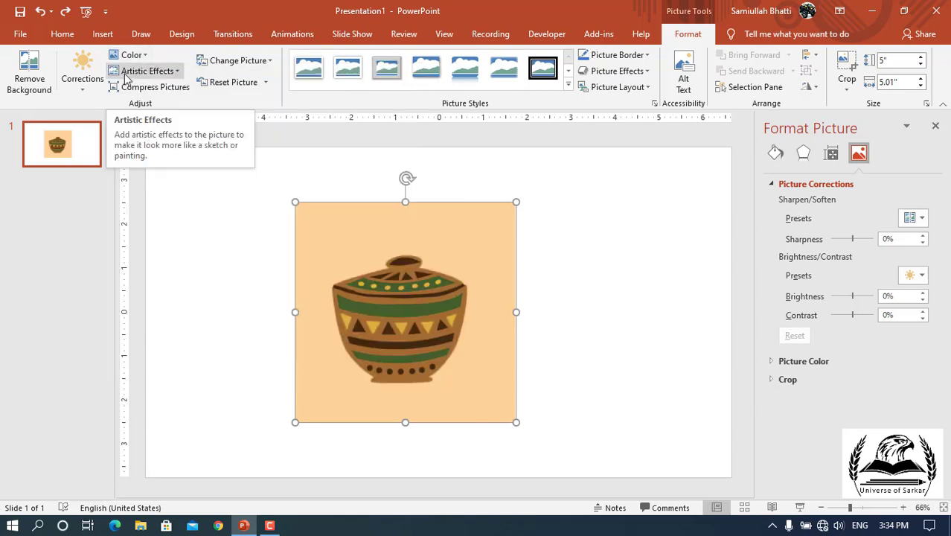
left_click(181, 78)
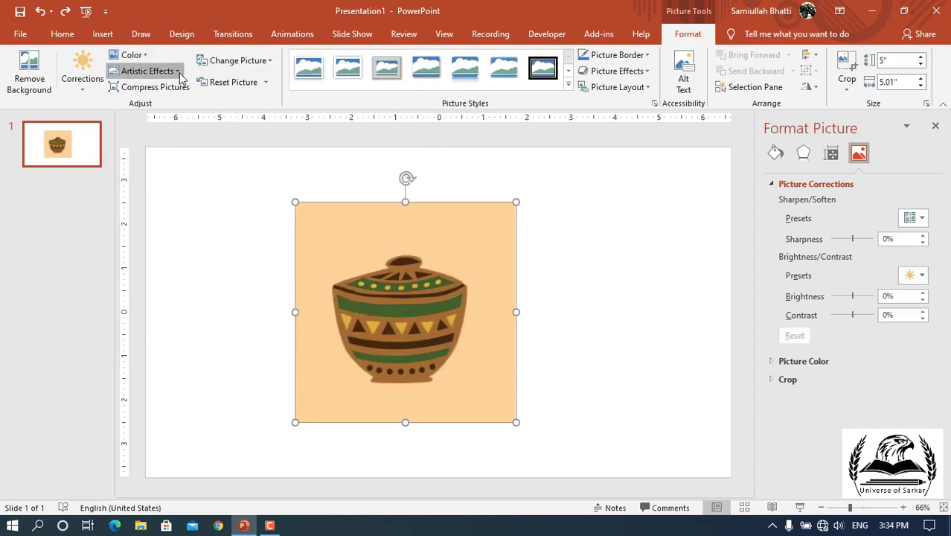
left_click(181, 77)
left_click(803, 153)
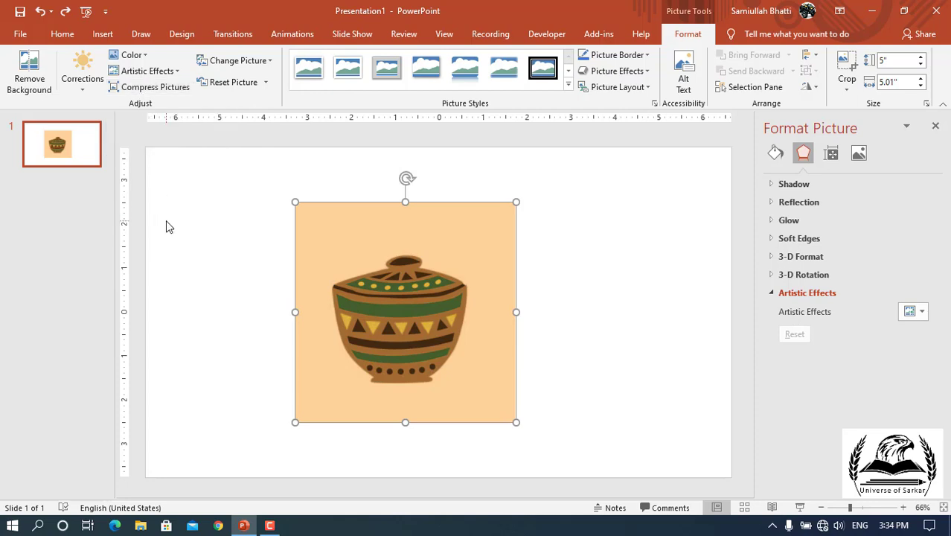
Check the Change Picture and Reset Picture menus, then expand the Picture Styles gallery.
left_click(269, 67)
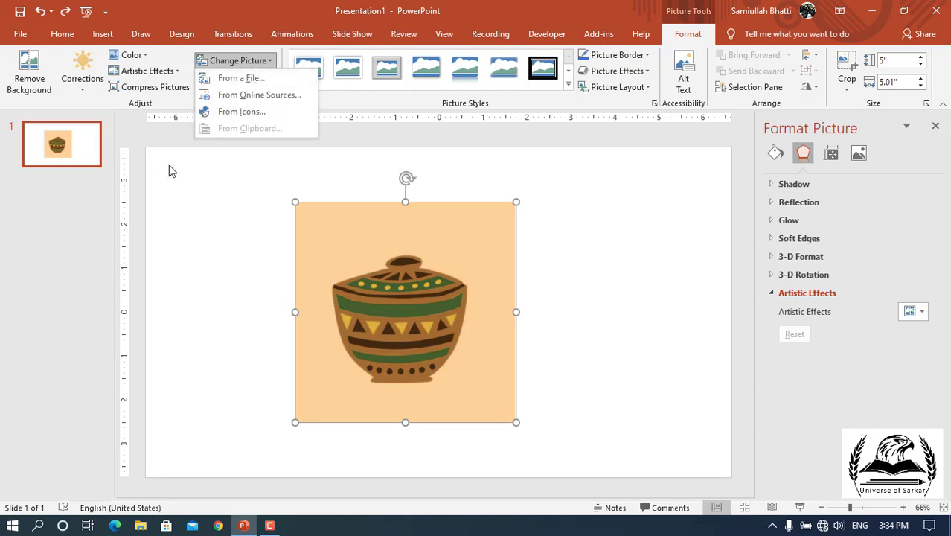
left_click(166, 106)
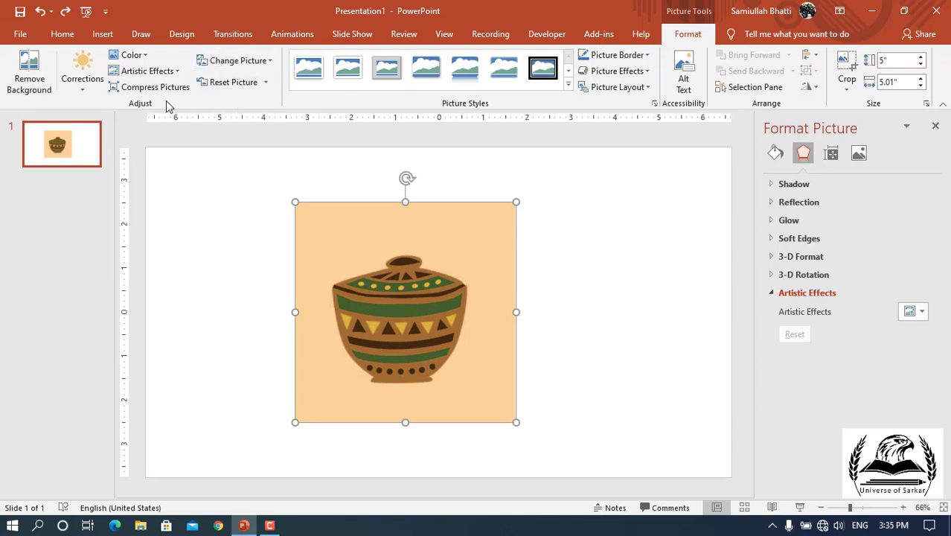
left_click(265, 83)
left_click(264, 83)
left_click(568, 84)
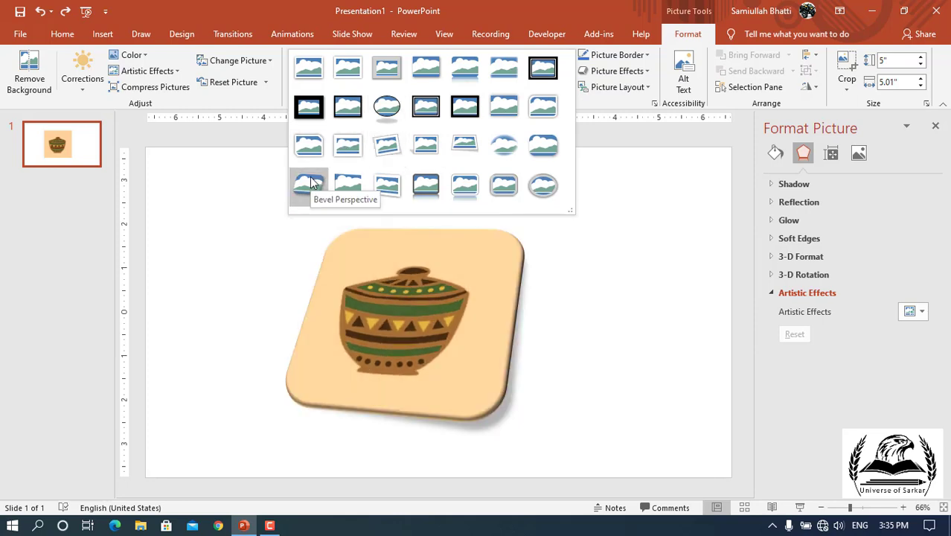
left_click(618, 218)
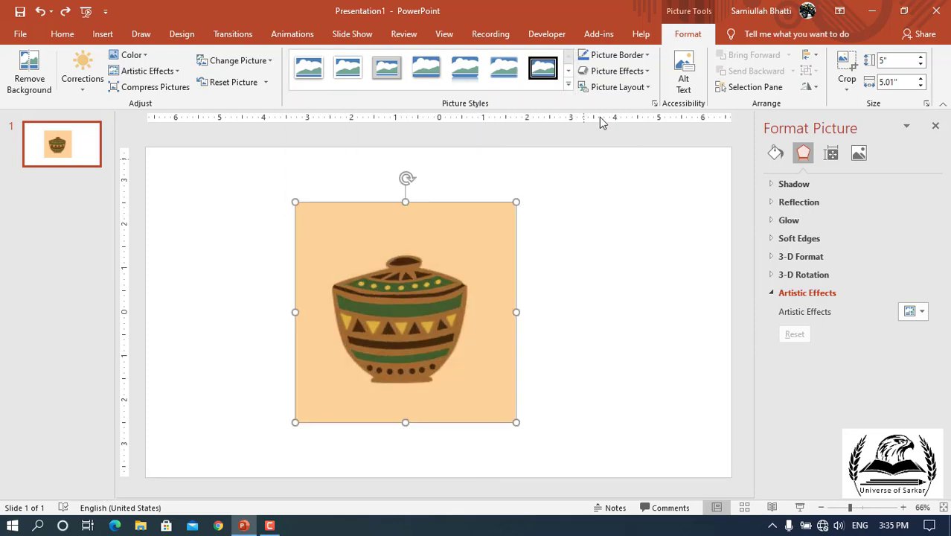
left_click(640, 58)
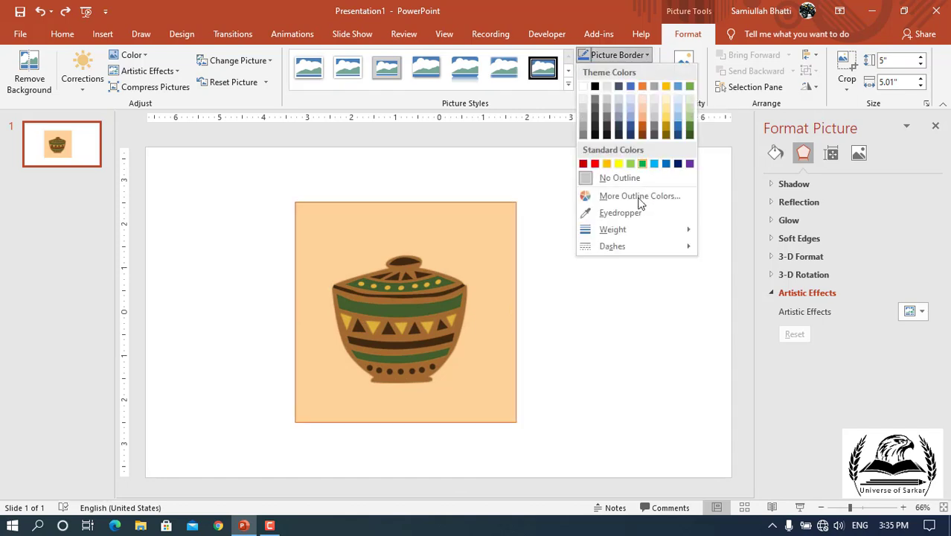
mouse_move(640, 229)
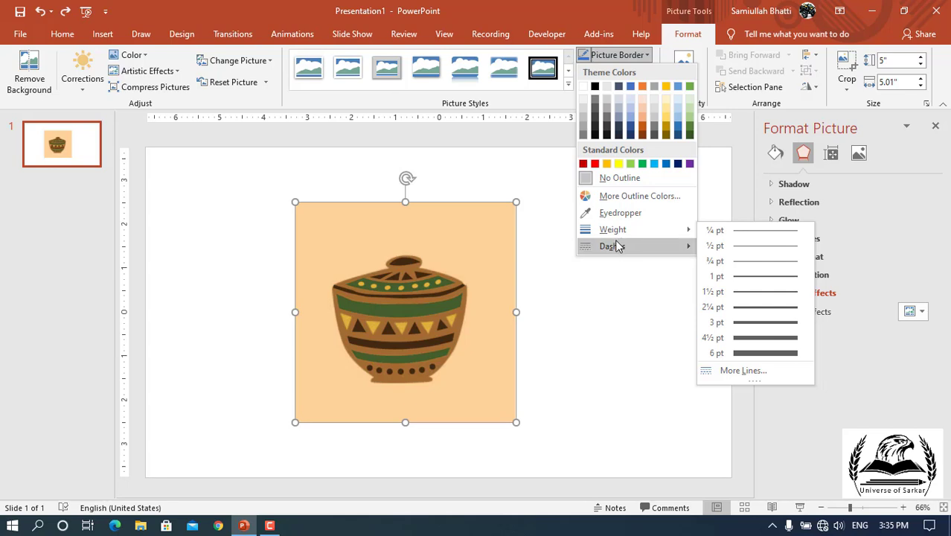
mouse_move(612, 247)
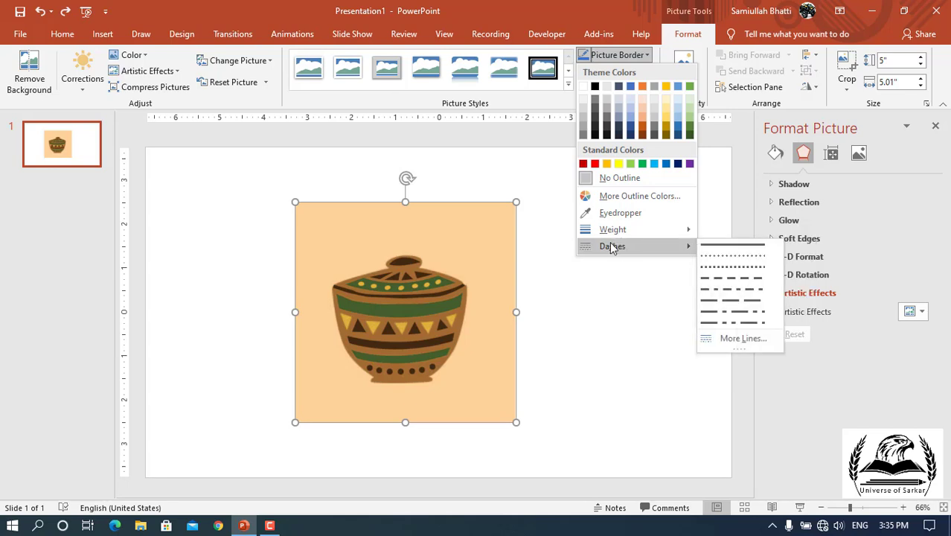
left_click(557, 15)
left_click(636, 71)
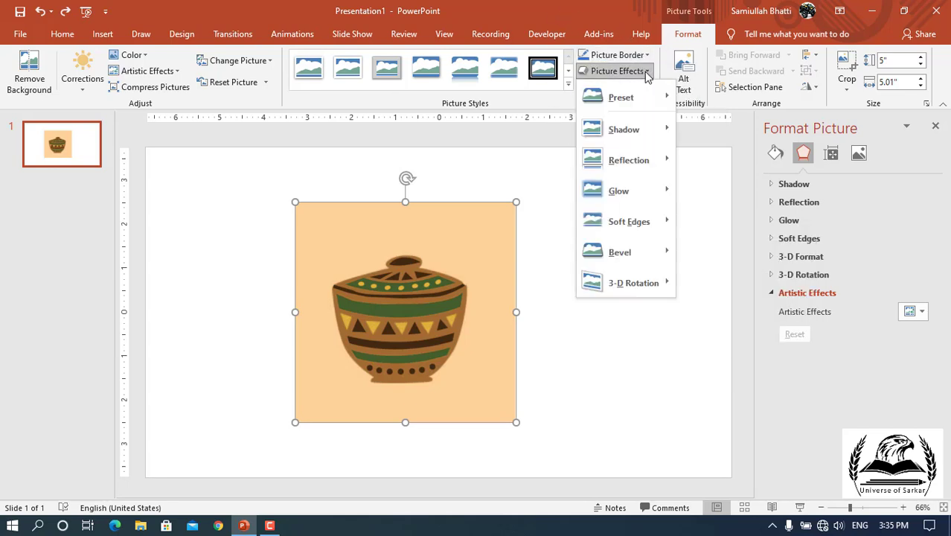
mouse_move(618, 195)
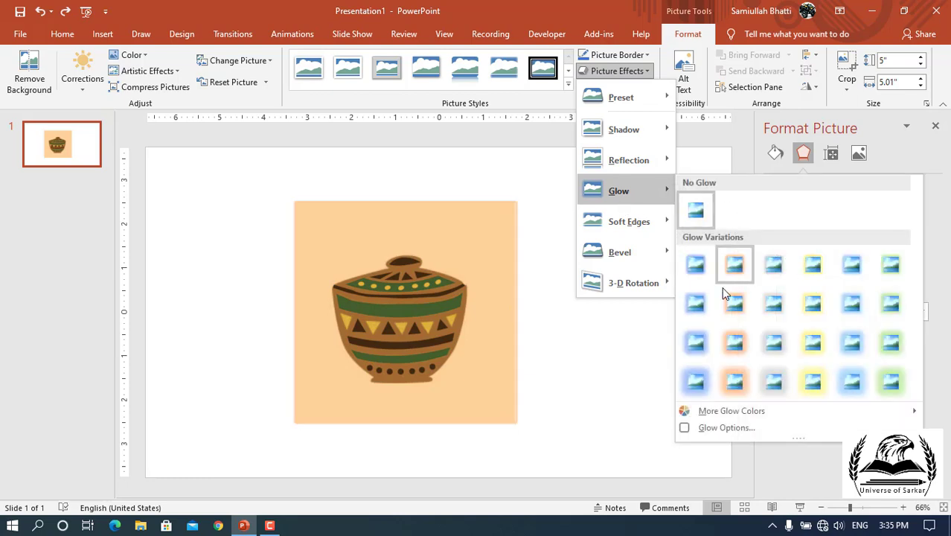
left_click(751, 140)
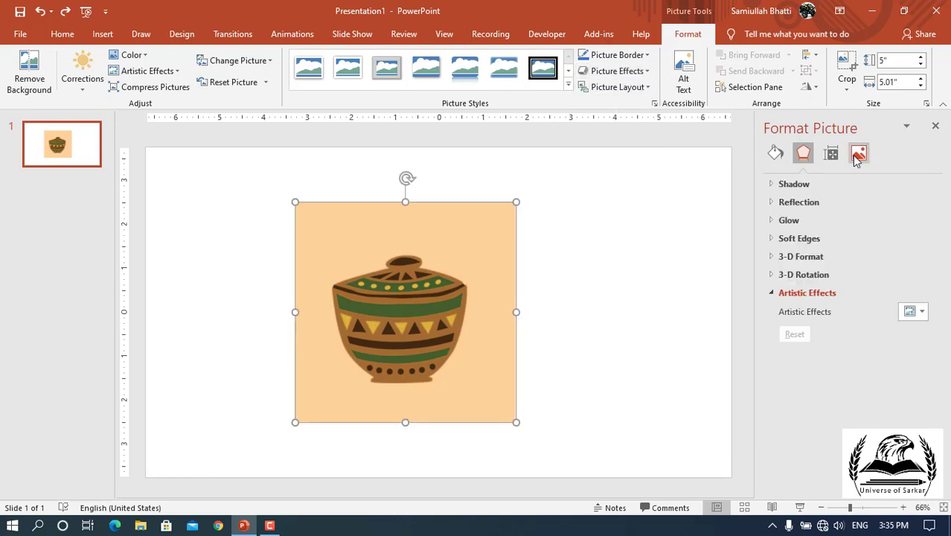
left_click(858, 158)
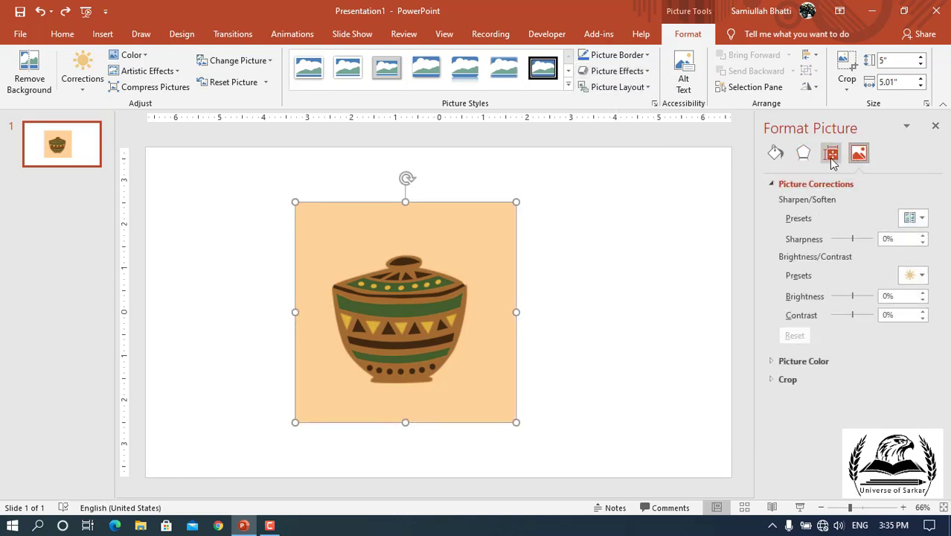
left_click(805, 154)
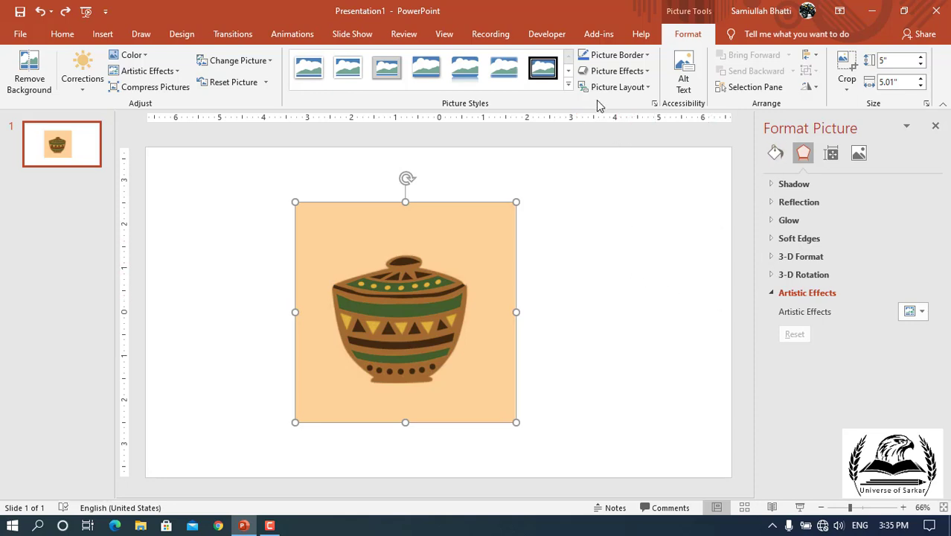
left_click(648, 87)
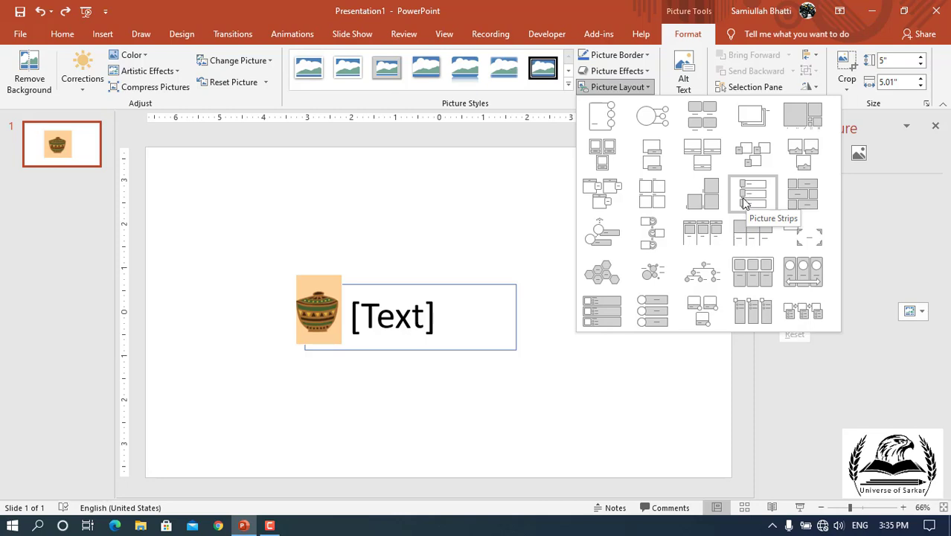
left_click(669, 131)
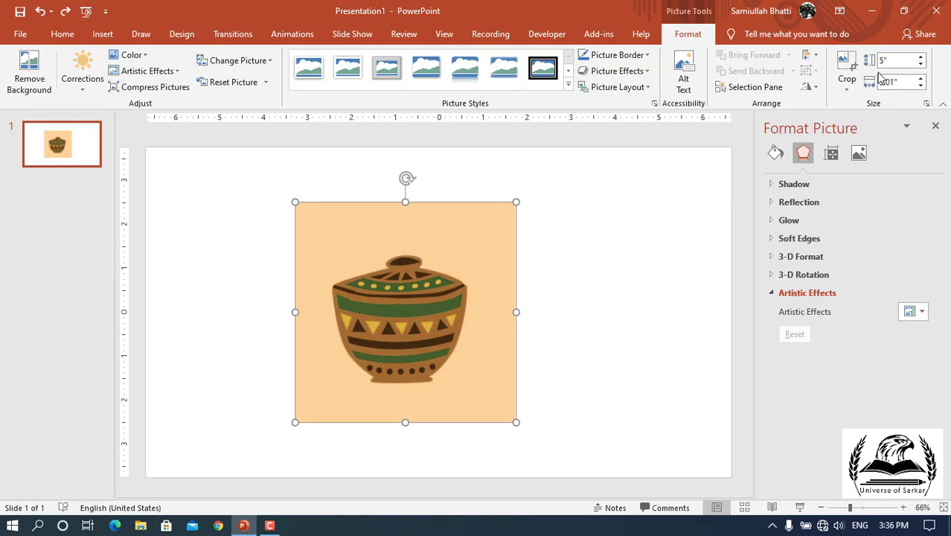
Crop the pot picture by dragging its top edge down and left edge inward.
left_click(848, 68)
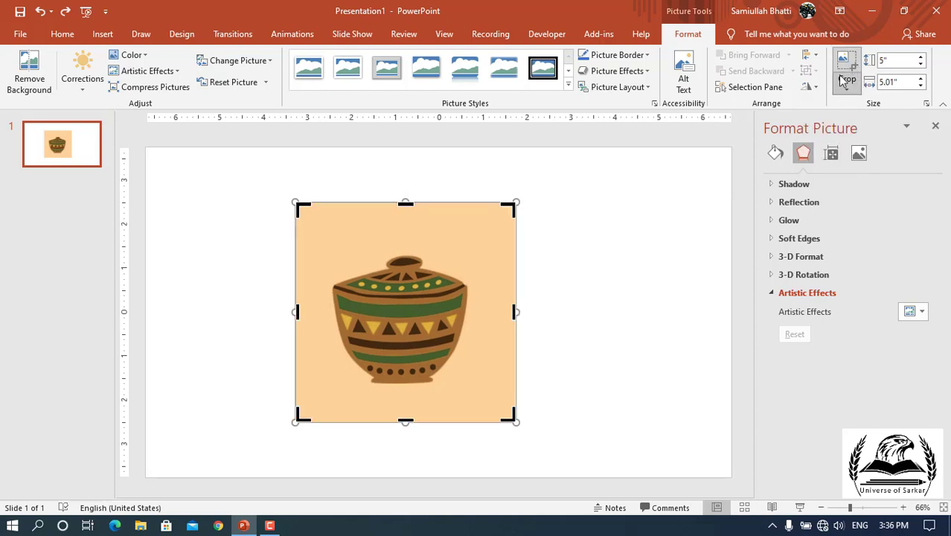
left_click_drag(405, 202, 399, 235)
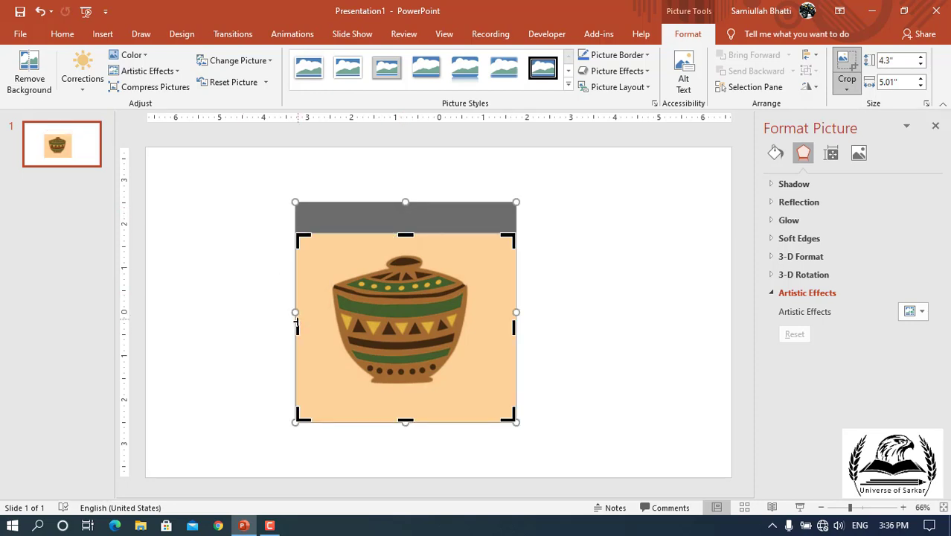
left_click_drag(296, 325, 320, 326)
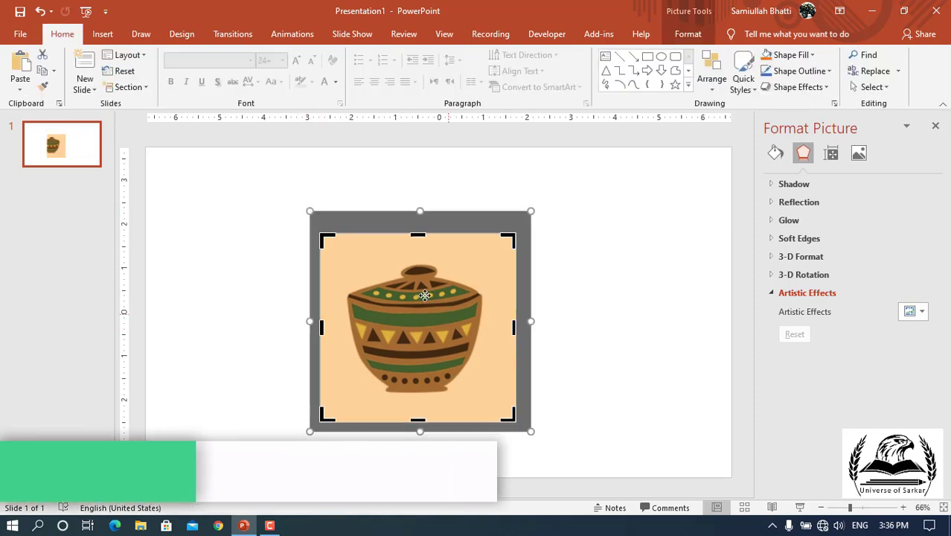
left_click(446, 181)
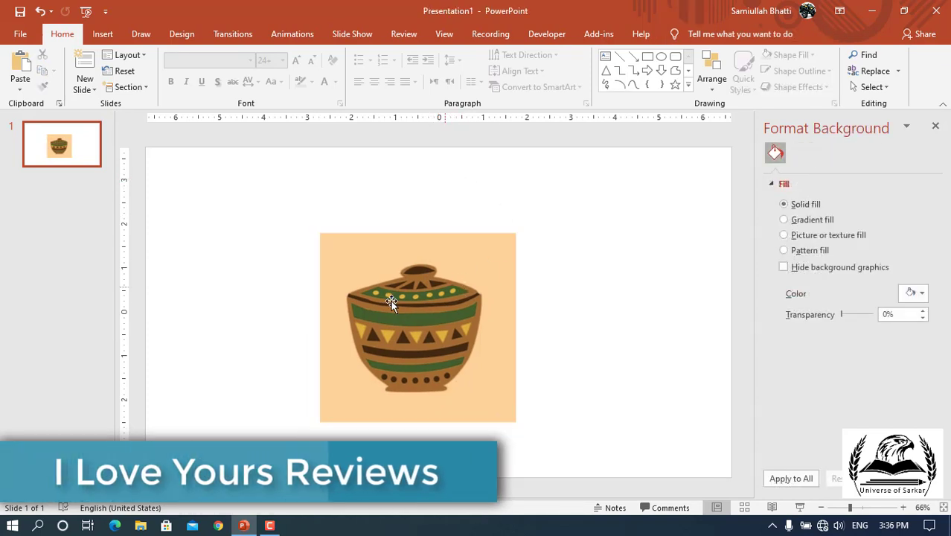
Apply the Saturation: 300% preset to the pot picture under Picture Color.
left_click(487, 320)
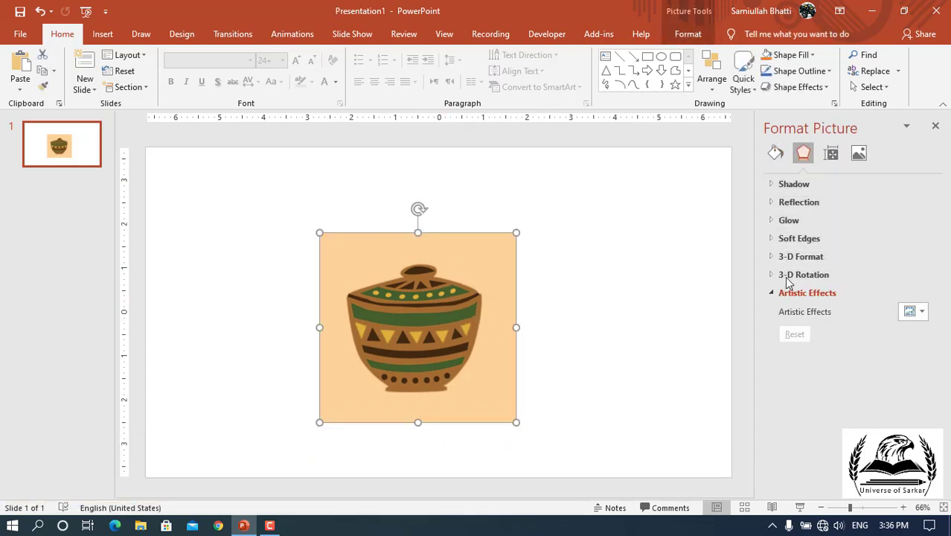
left_click(829, 156)
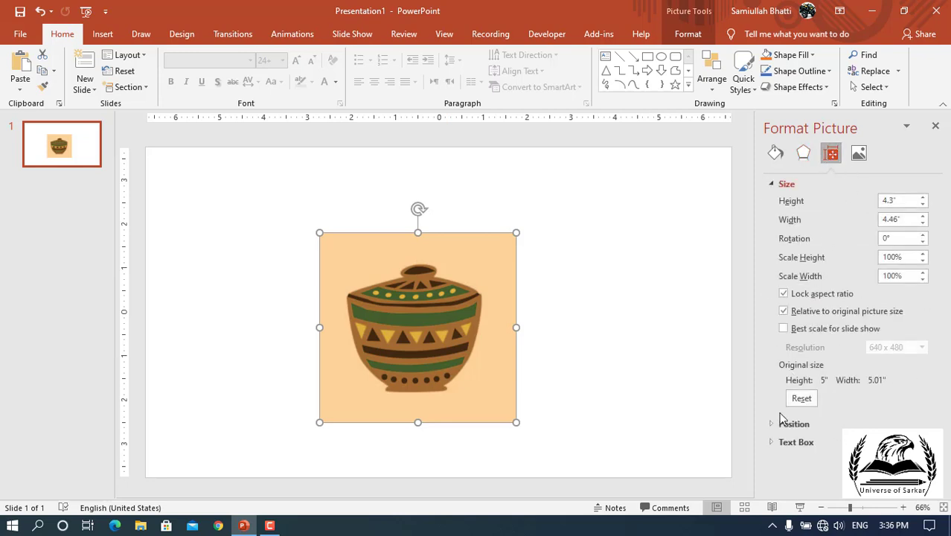
left_click(859, 154)
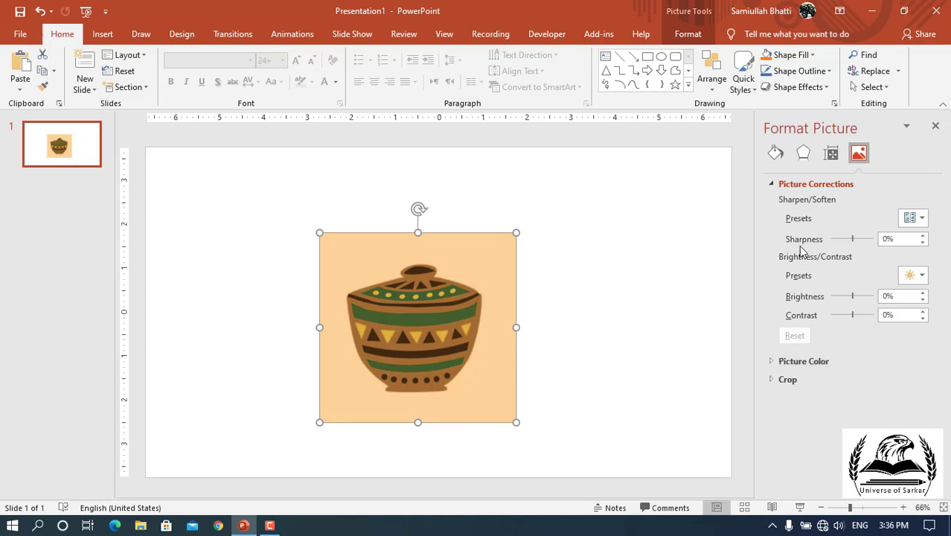
left_click(774, 363)
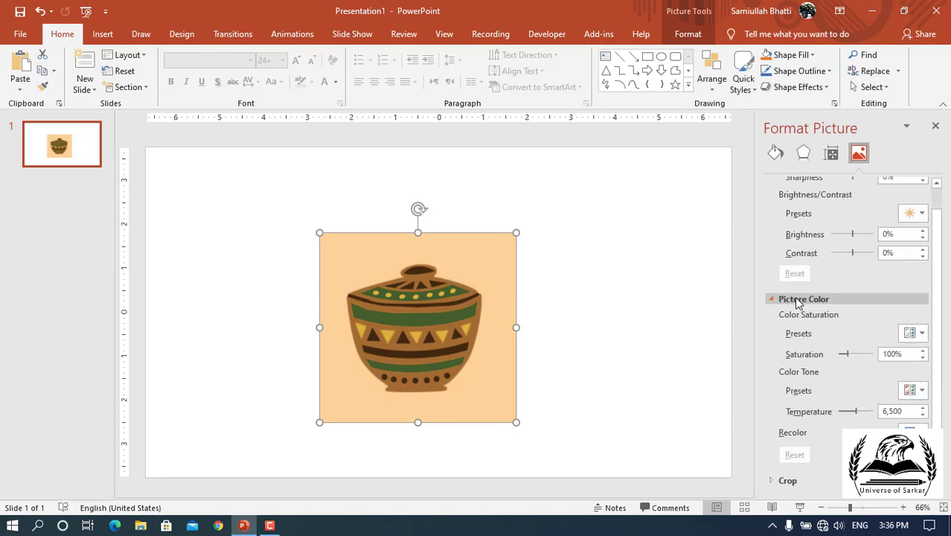
left_click(915, 333)
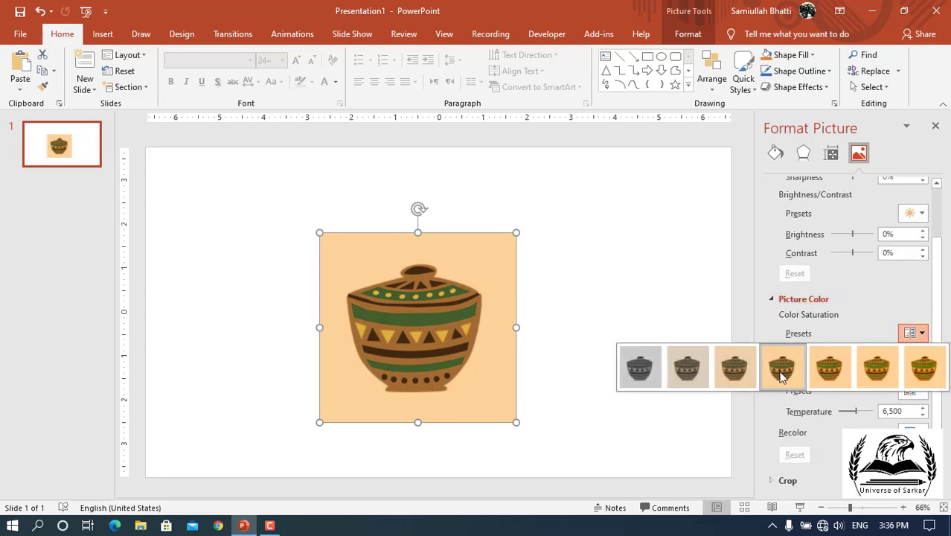
left_click(880, 374)
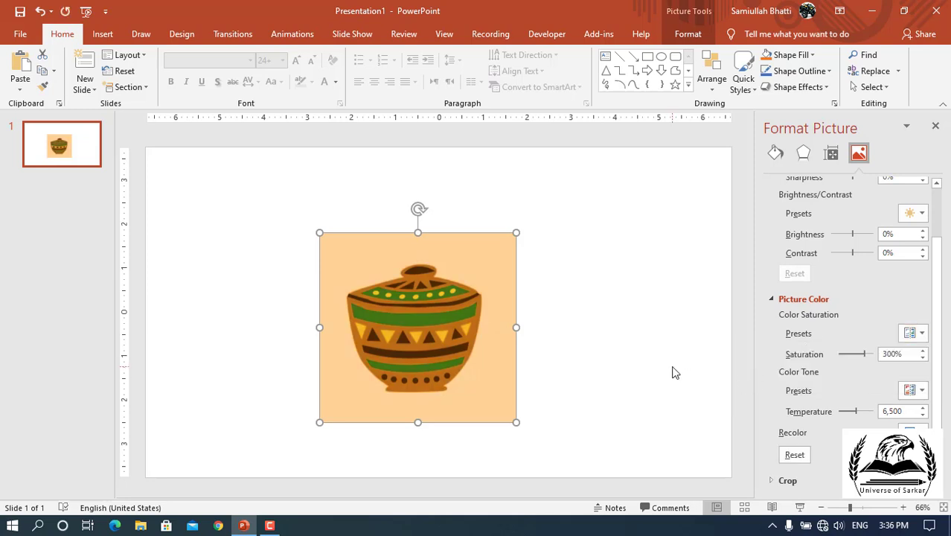
Collapse the Picture Corrections and Picture Color sections of the Format Picture pane.
scroll(775, 185, "up", 1)
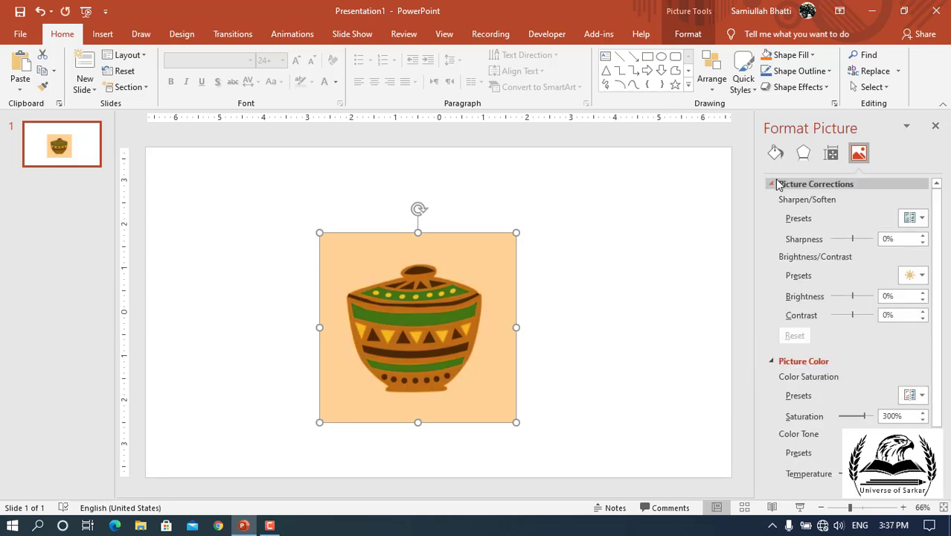
left_click(774, 183)
left_click(772, 203)
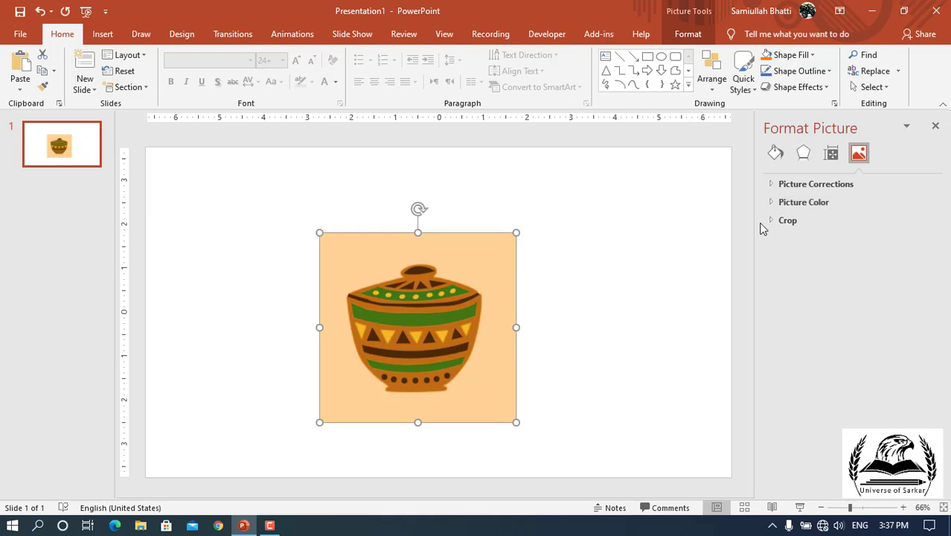